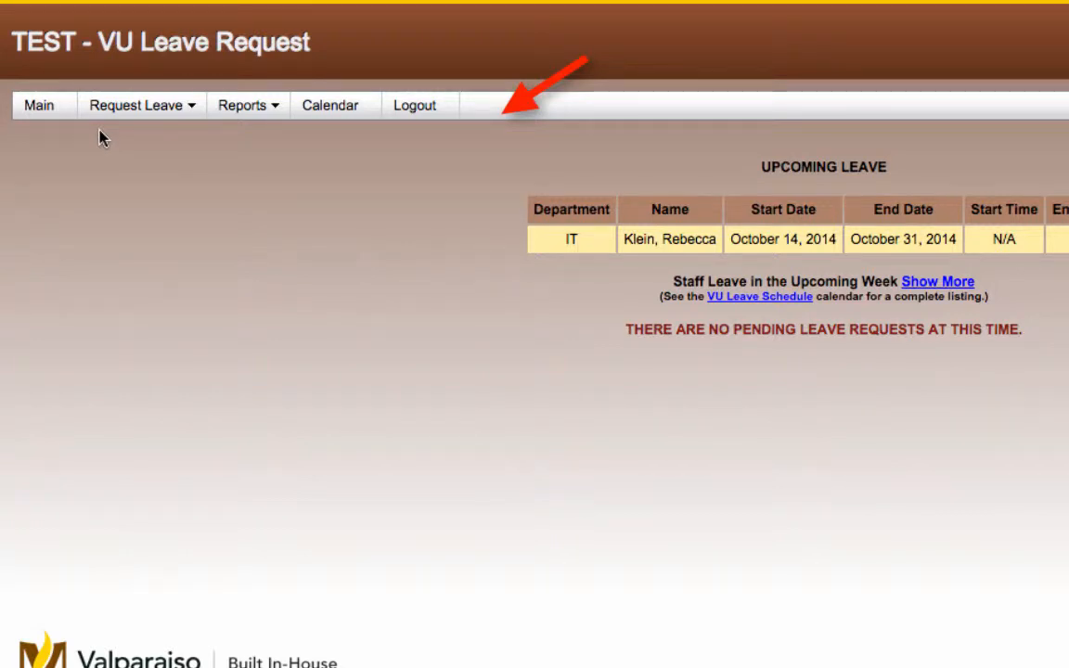
Open the Leave Request Form for a new request
{"action": "left_click", "coordinate": [165, 109]}
{"action": "left_click", "coordinate": [162, 135]}
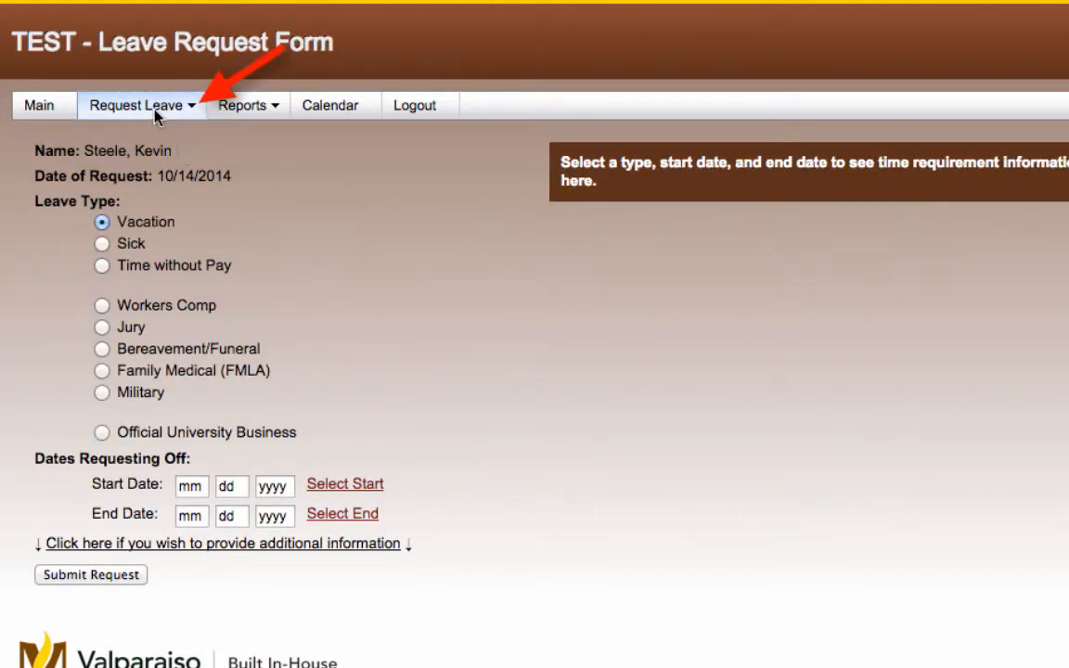
{"action": "left_click", "coordinate": [100, 109]}
{"action": "left_click", "coordinate": [190, 138]}
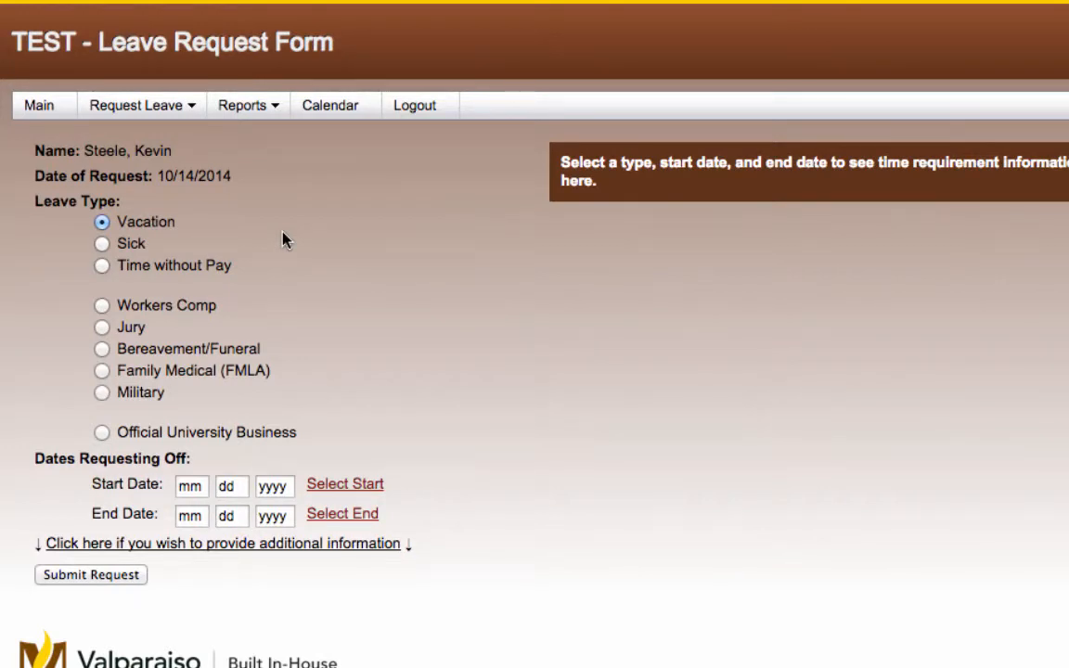
Preview the Sick and Official University Business leave types on the form and return the selection to Vacation
{"action": "left_click", "coordinate": [102, 242]}
{"action": "left_click", "coordinate": [101, 223]}
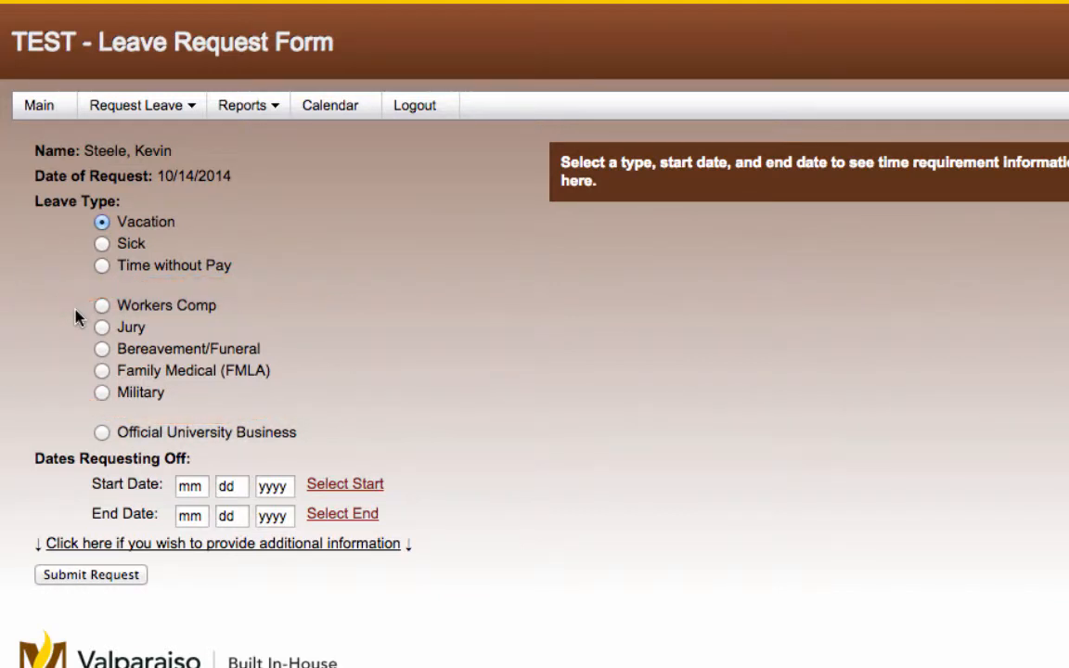
{"action": "left_click", "coordinate": [103, 434]}
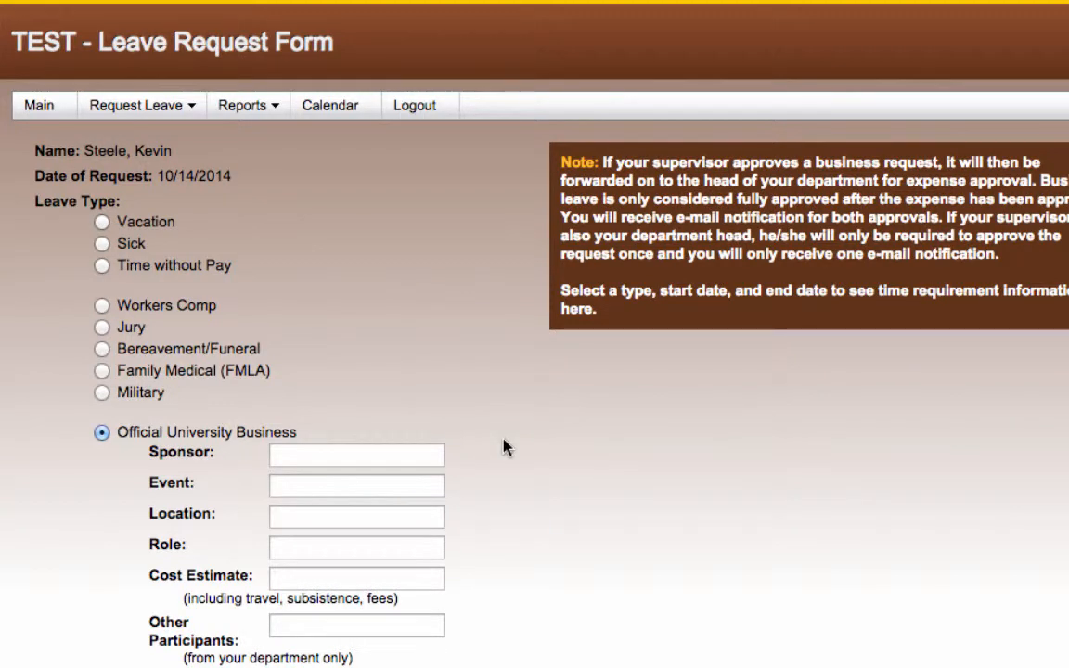
{"action": "left_click", "coordinate": [102, 223]}
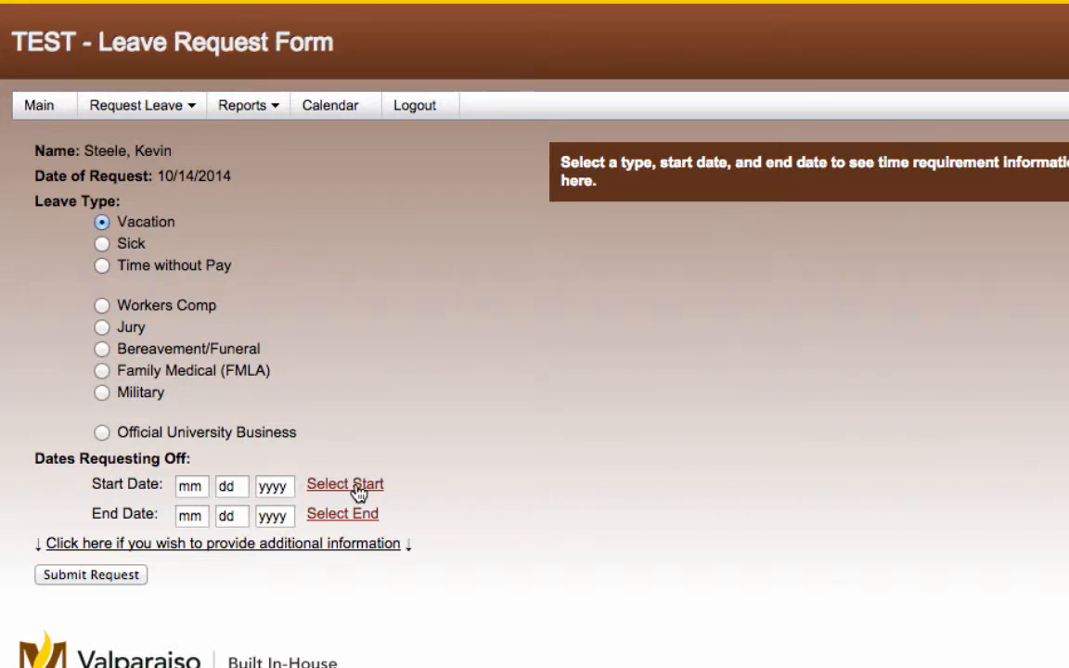
Set the requested leave dates to start on 10/15/2014 and end on 10/17/2014
{"action": "left_click", "coordinate": [197, 484]}
{"action": "double_click", "coordinate": [197, 484]}
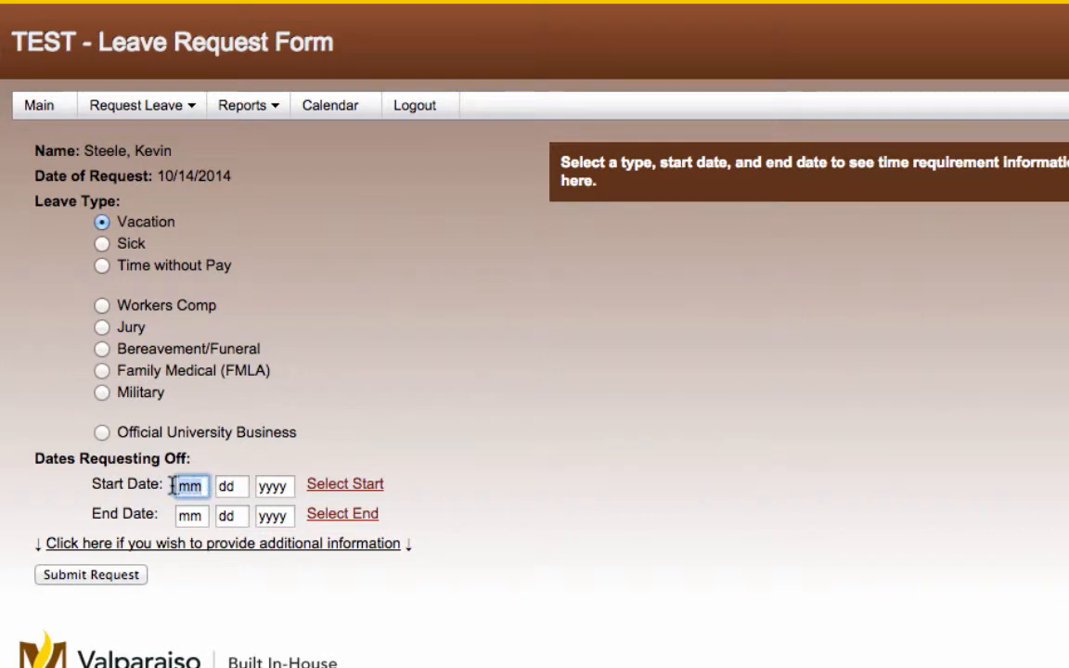
{"action": "left_click", "coordinate": [343, 486]}
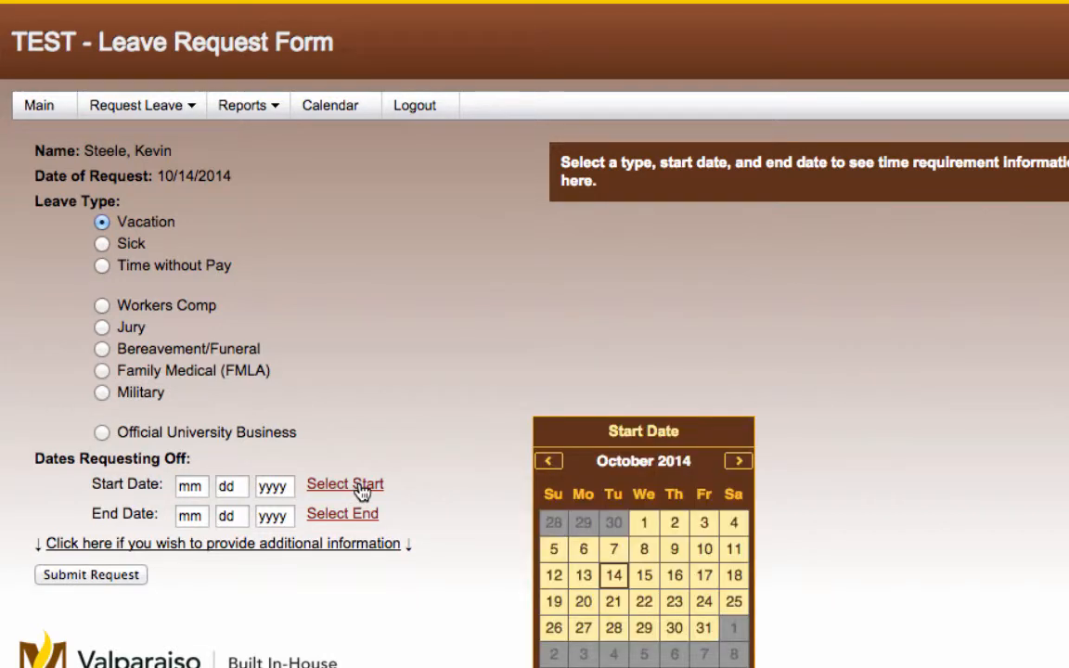
{"action": "left_click", "coordinate": [647, 574]}
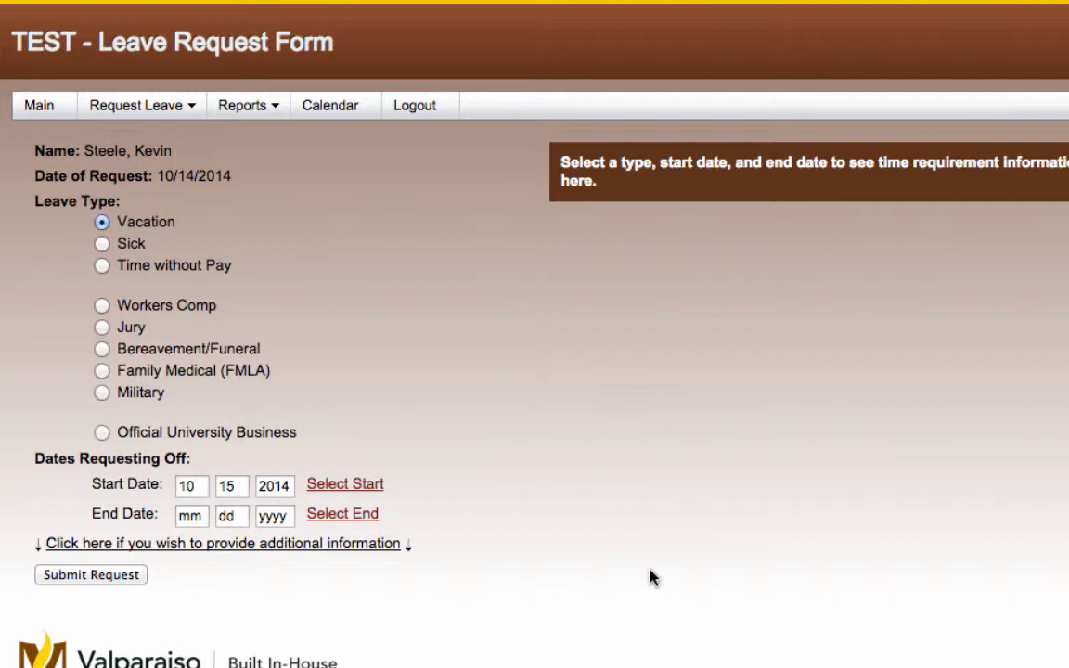
{"action": "left_click", "coordinate": [349, 518]}
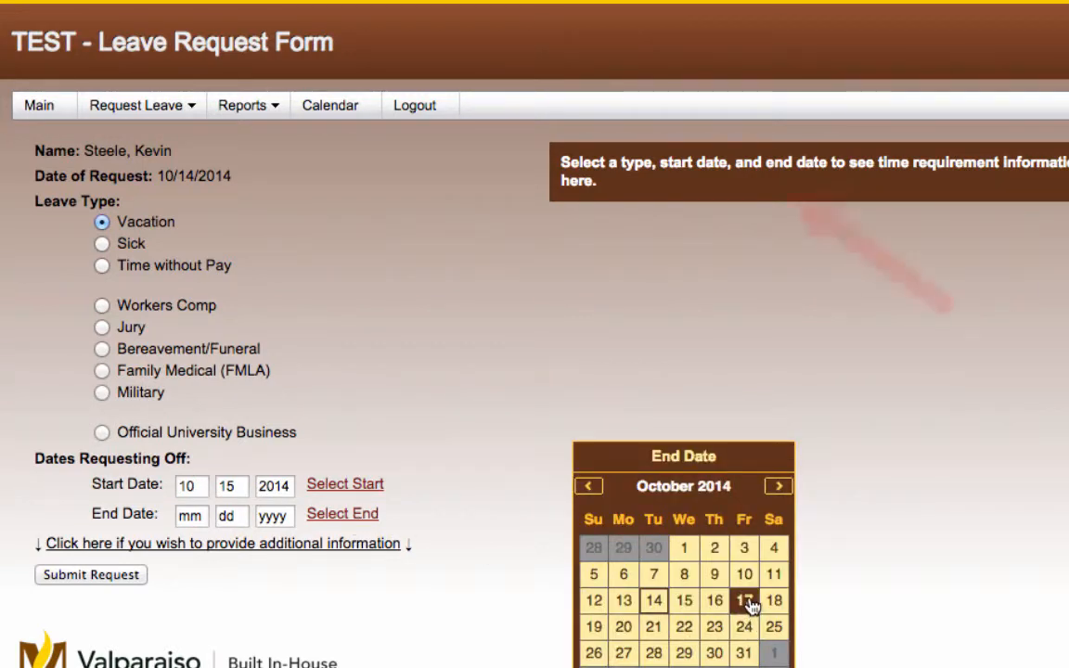
{"action": "left_click", "coordinate": [747, 602]}
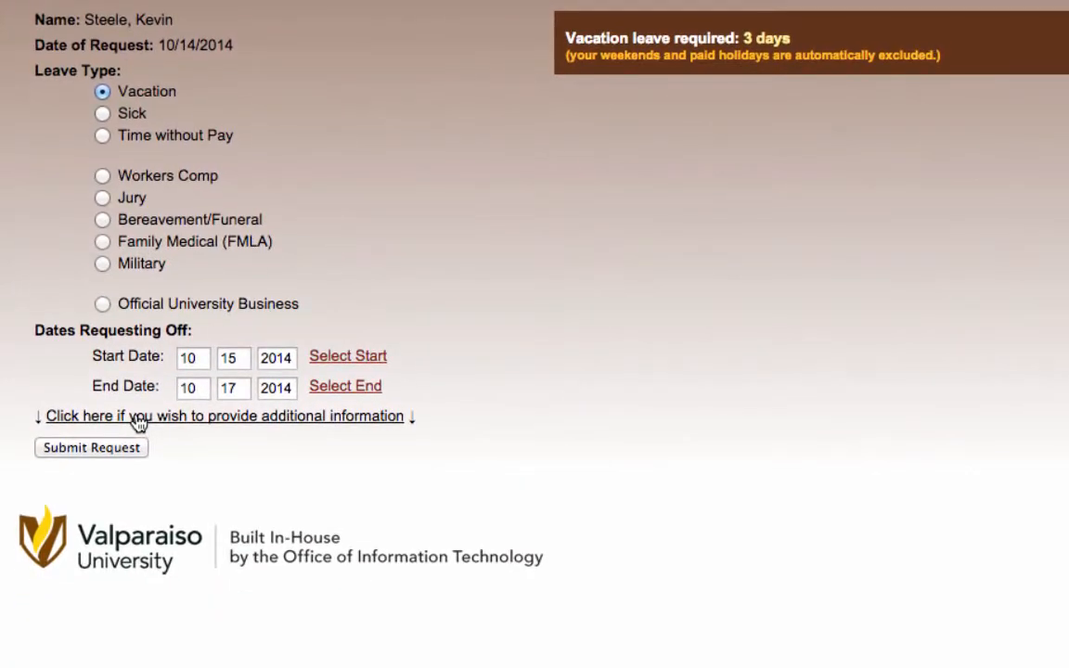
Add the additional information "Per our conversation earlier." to the leave request and submit it
{"action": "left_click", "coordinate": [140, 417]}
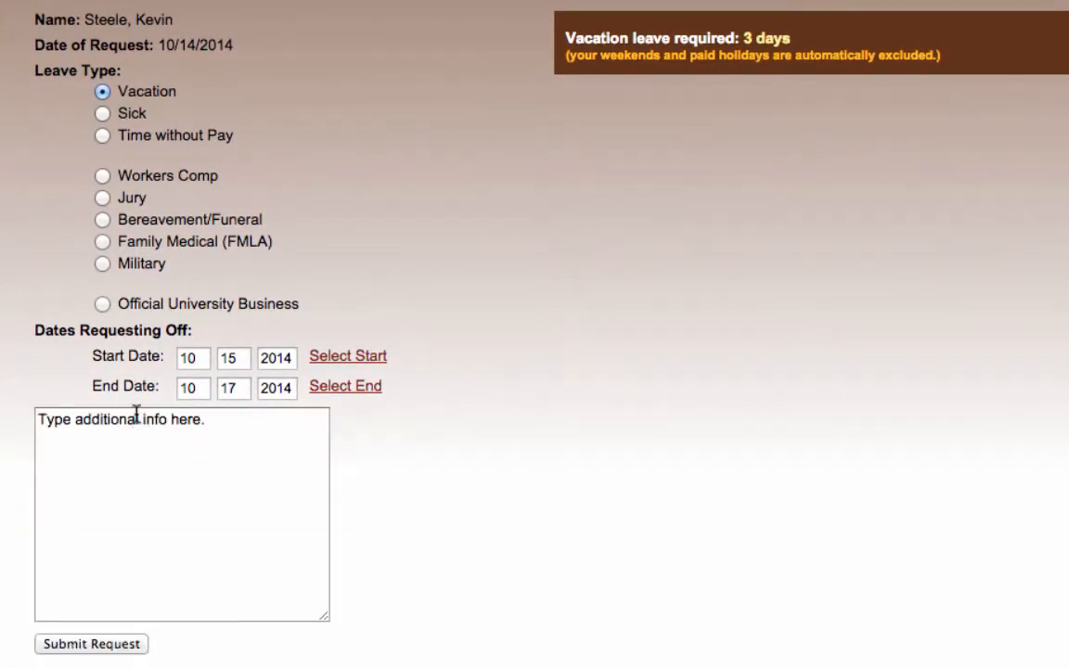
{"action": "left_click", "coordinate": [120, 424]}
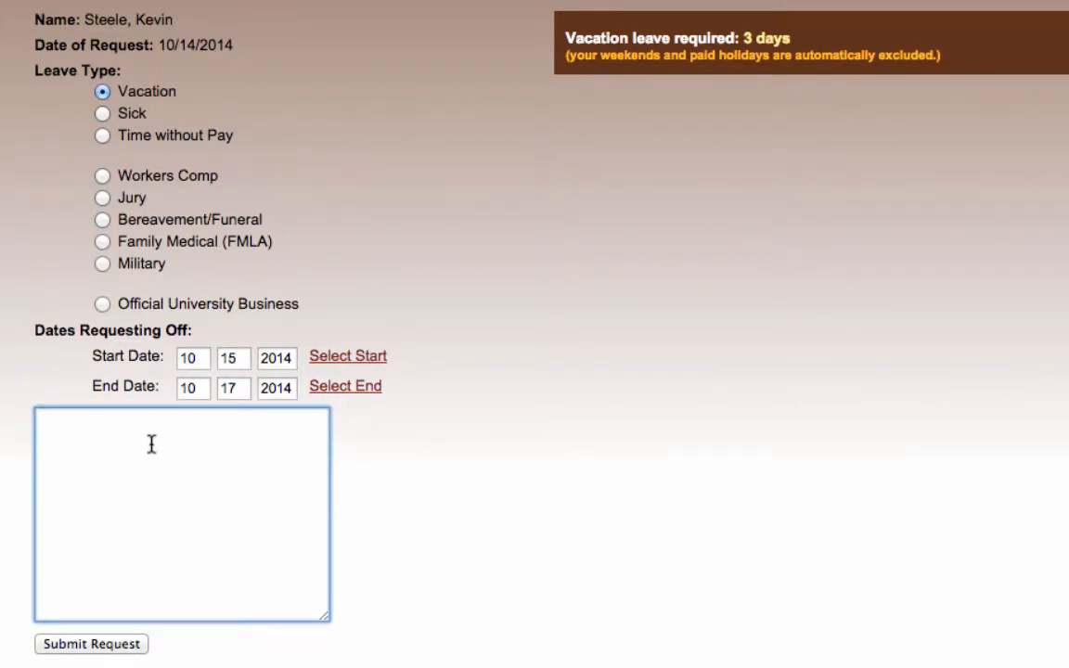
{"action": "type", "text": "Per our conversation e"}
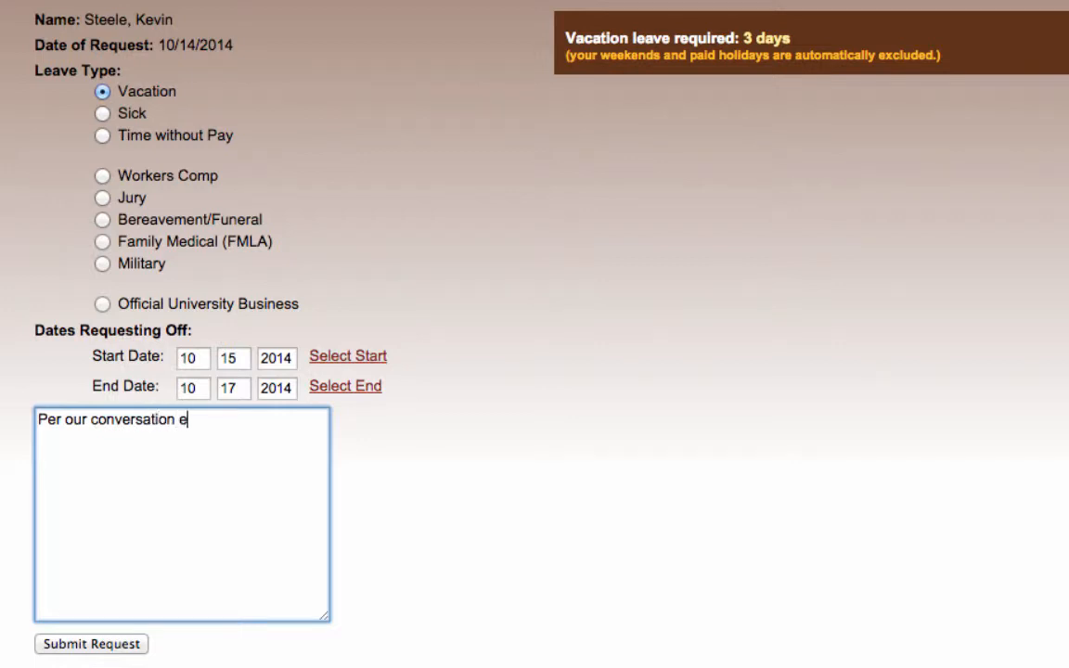
{"action": "type", "text": "arlier."}
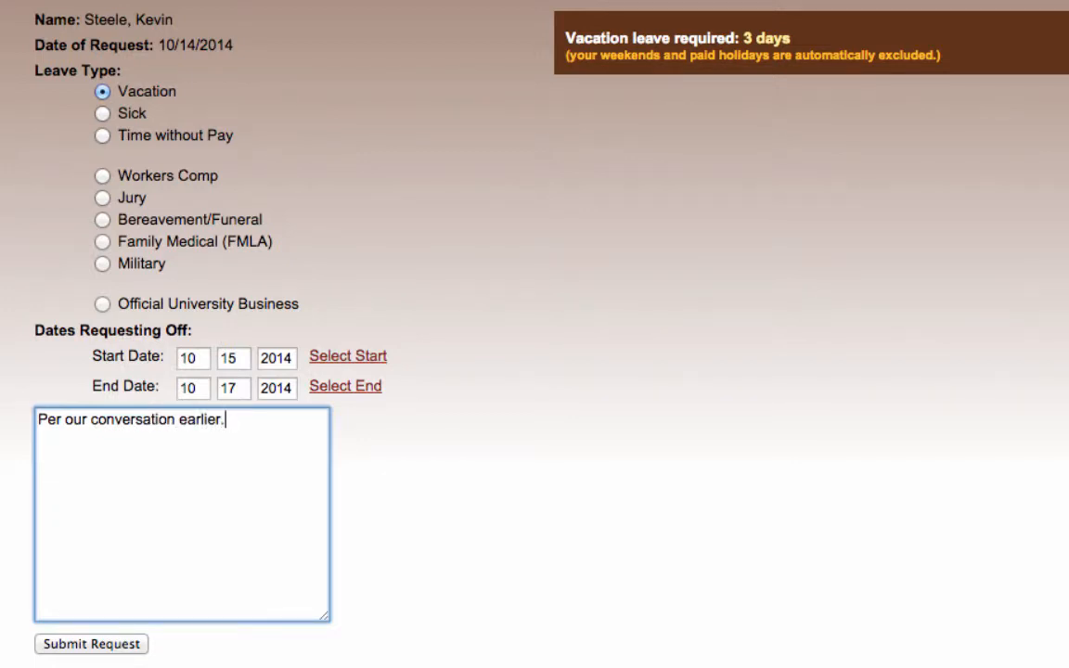
{"action": "left_click", "coordinate": [93, 644]}
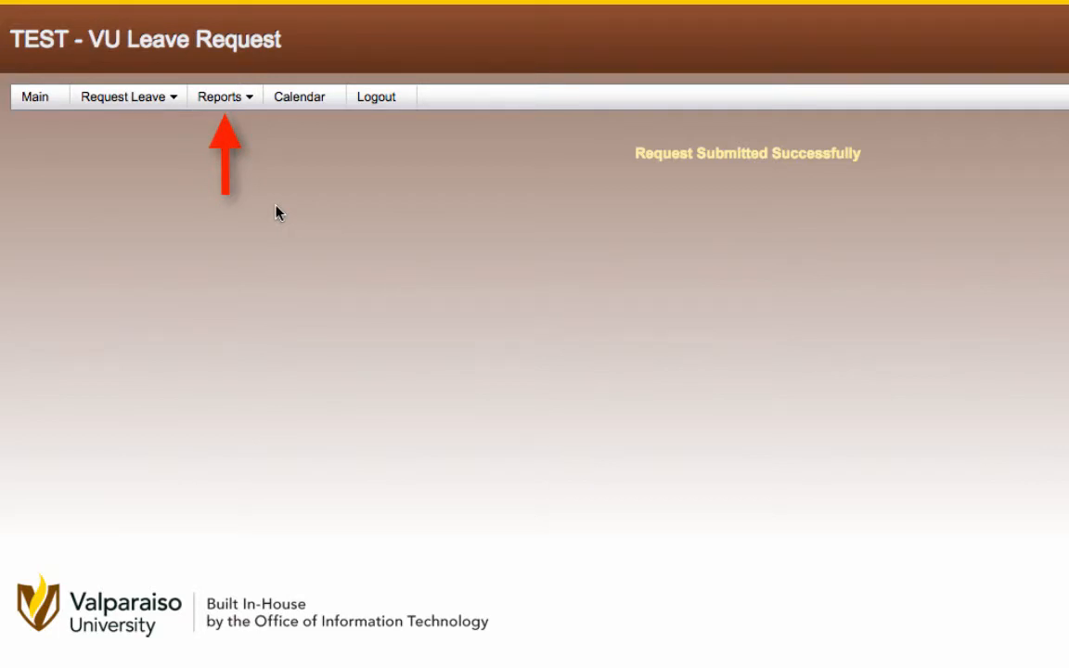
Open the Request Report and limit it to the last employee in the name list
{"action": "left_click", "coordinate": [245, 99]}
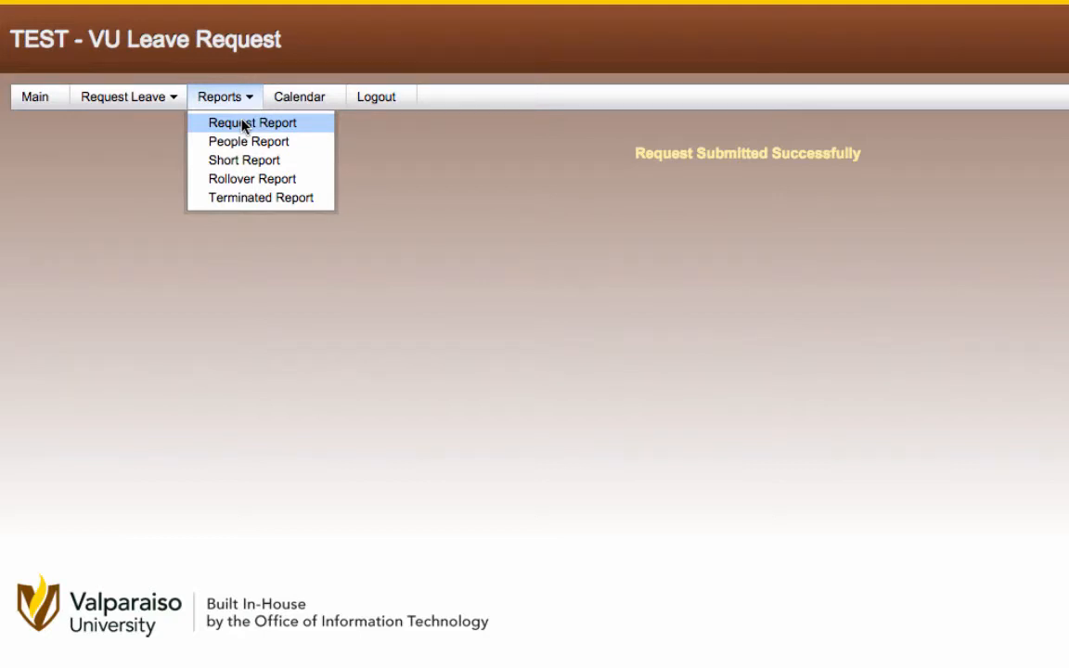
{"action": "left_click", "coordinate": [292, 123]}
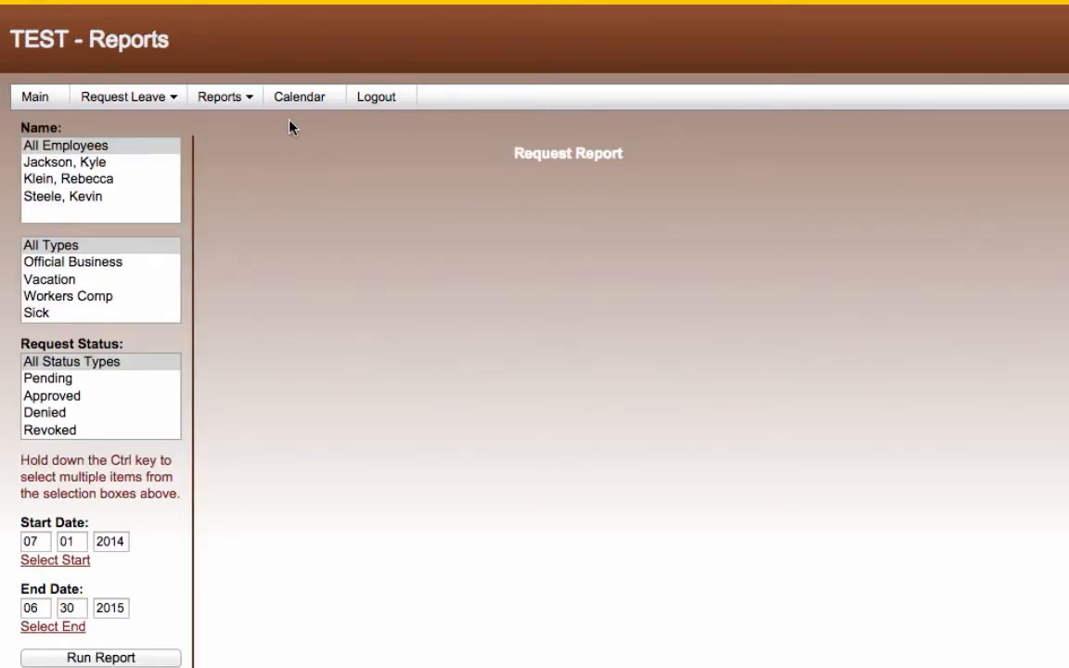
{"action": "left_click", "coordinate": [90, 196]}
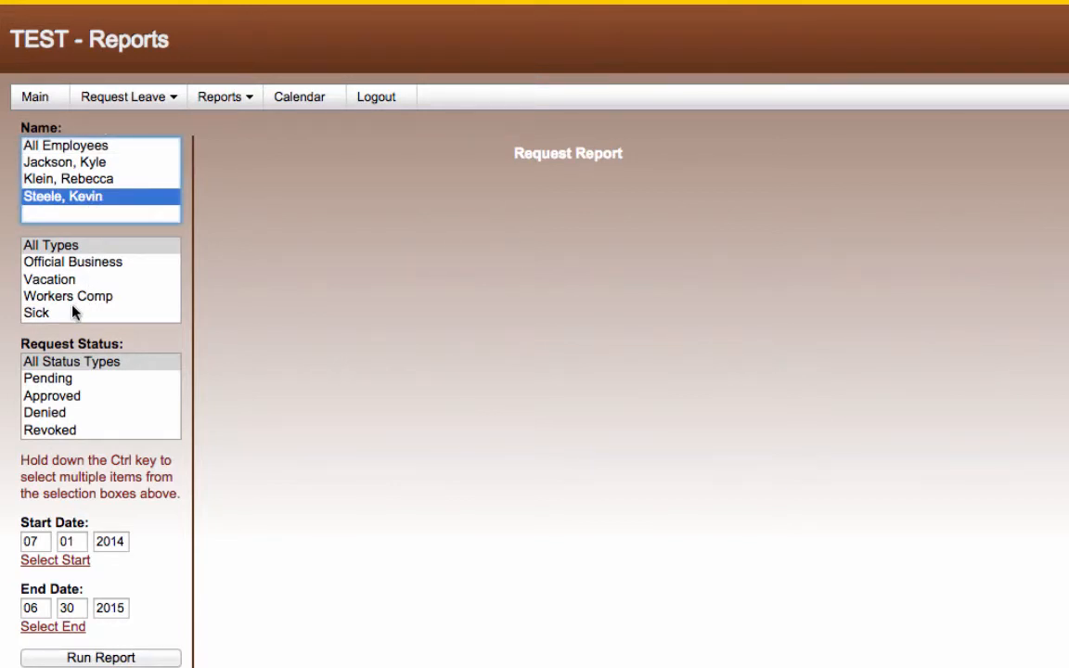
Try filtering by Vacation and Sick together, set the leave type back to All Types, and run the Request Report
{"action": "left_click", "coordinate": [51, 276]}
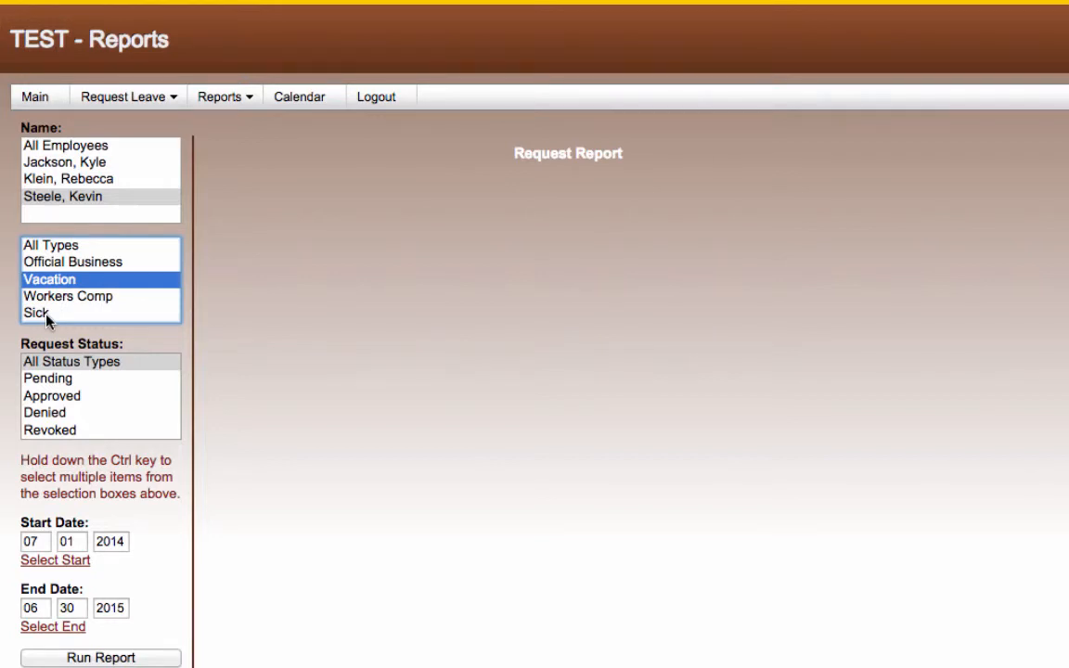
{"action": "left_click", "coordinate": [42, 313], "text": "ctrl"}
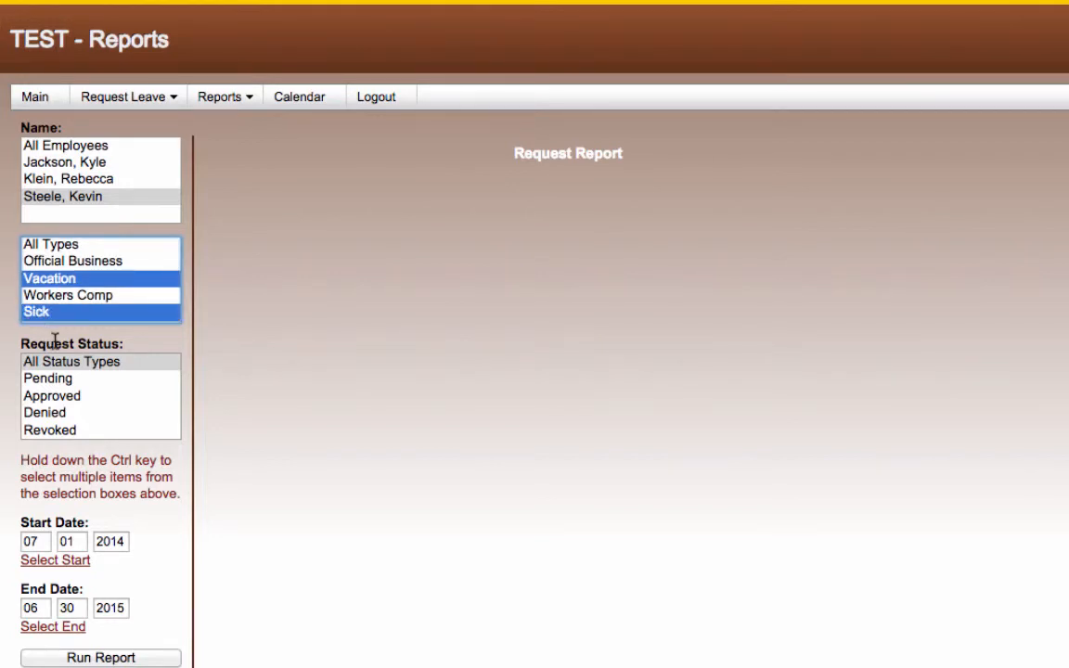
{"action": "left_click", "coordinate": [65, 284]}
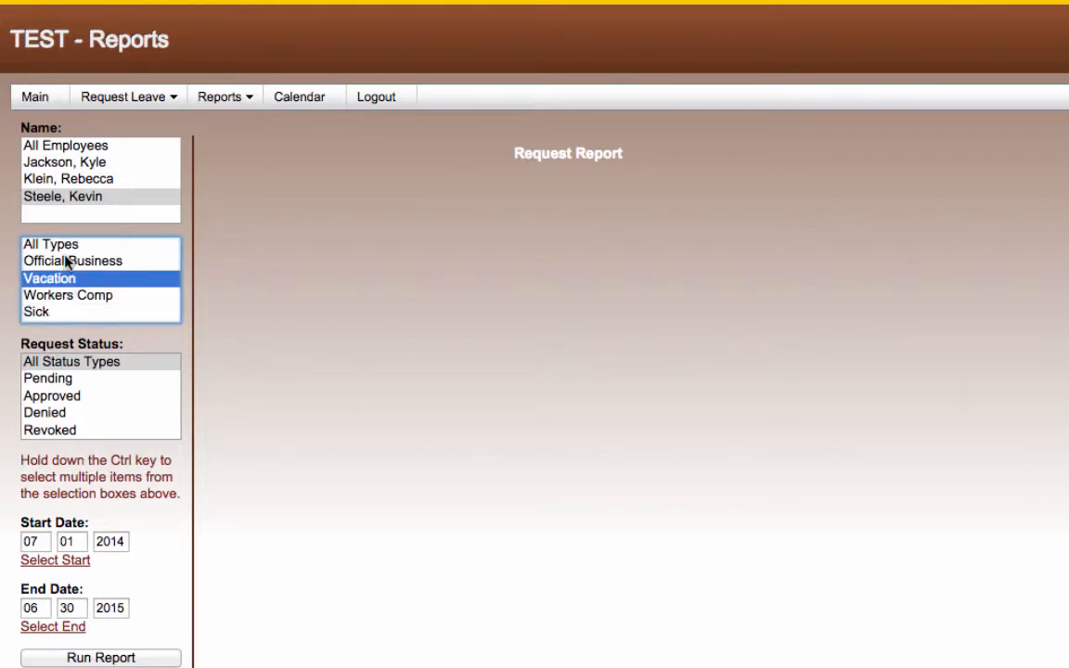
{"action": "left_click", "coordinate": [65, 245]}
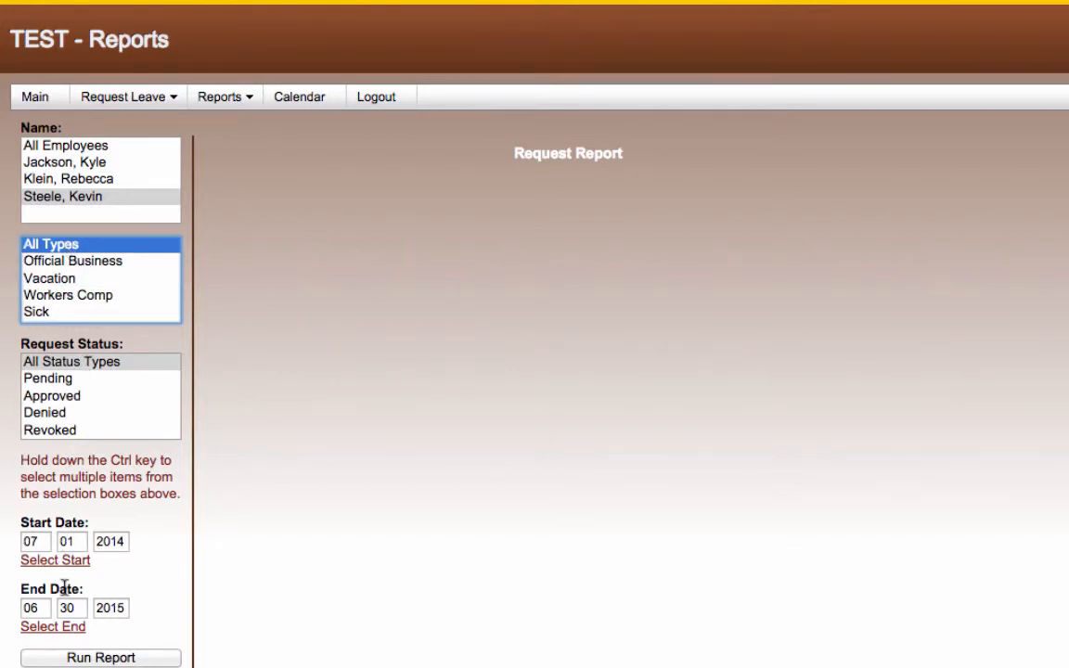
{"action": "left_click", "coordinate": [83, 657]}
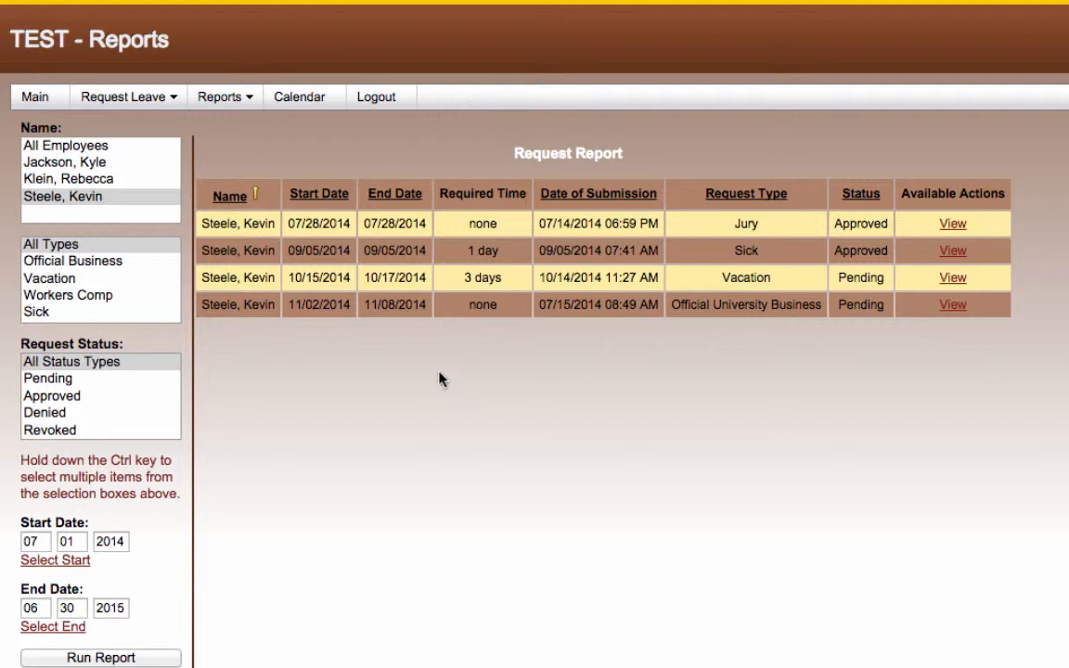
Run the People Report for the last employee in the name list for fiscal year 2014
{"action": "left_click", "coordinate": [225, 97]}
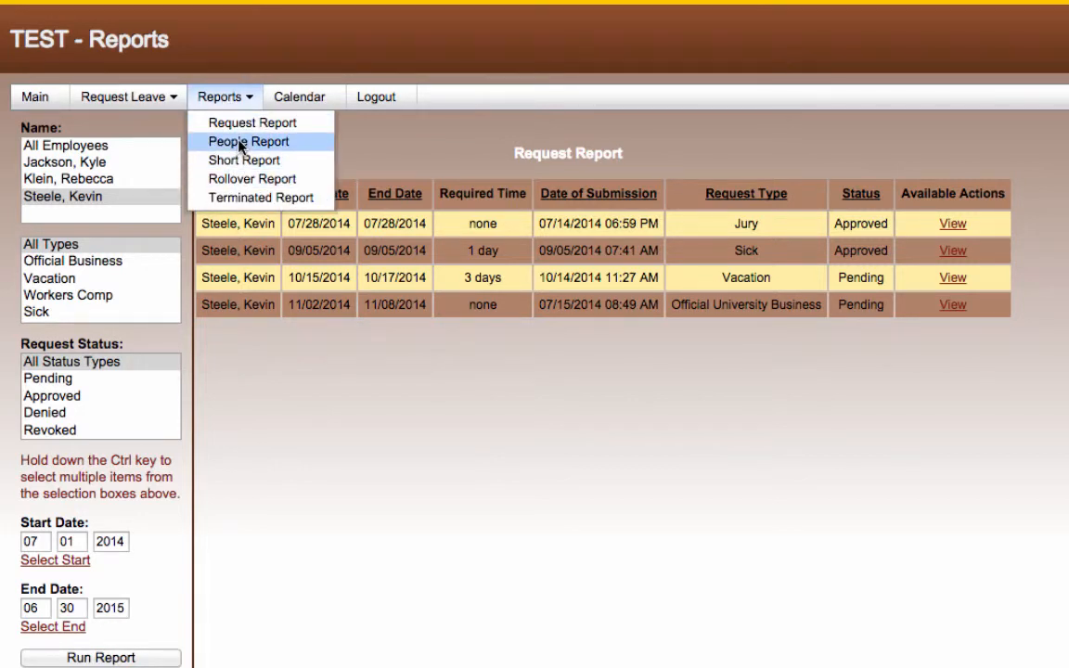
{"action": "left_click", "coordinate": [239, 142]}
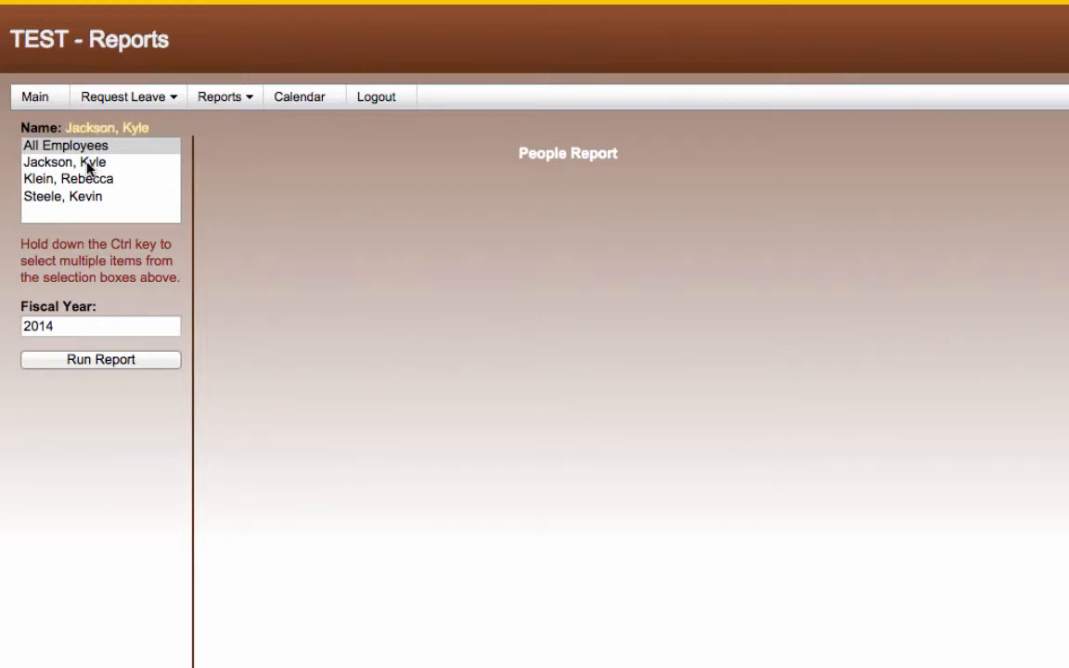
{"action": "left_click", "coordinate": [66, 197]}
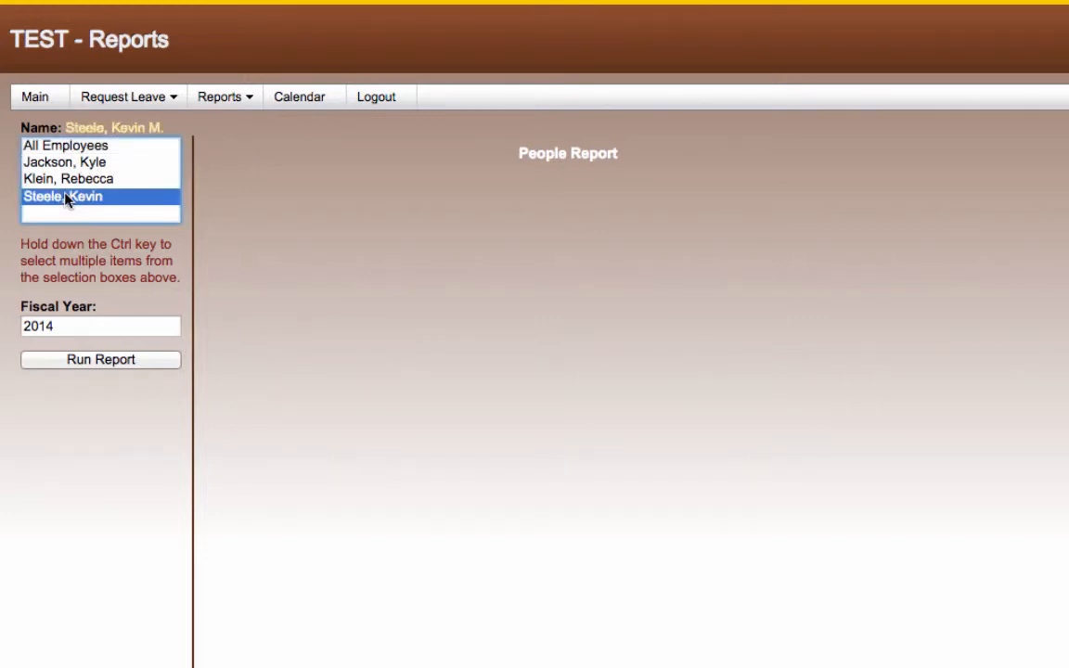
{"action": "left_click", "coordinate": [96, 360]}
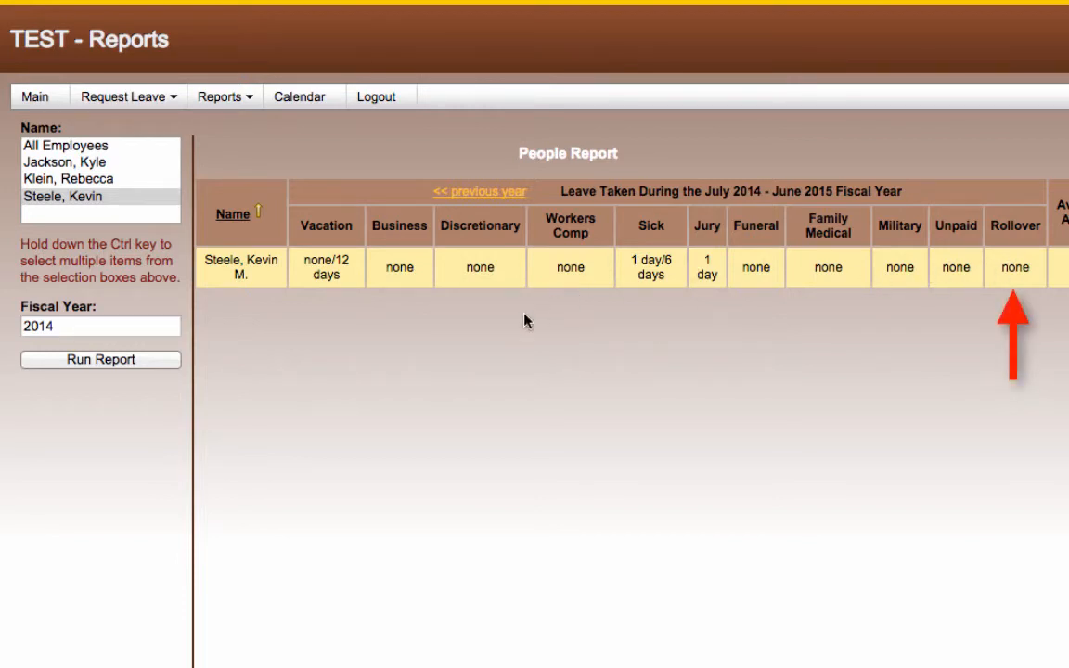
View the Short Report of subordinate leave totals and log out of the leave system
{"action": "left_click", "coordinate": [223, 100]}
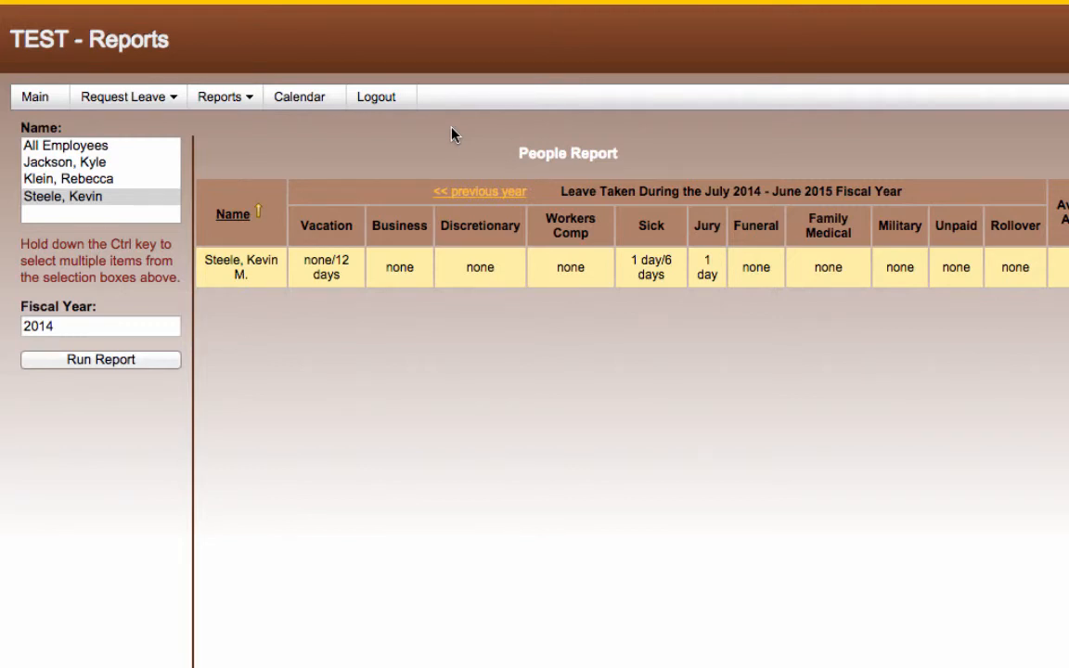
{"action": "left_click", "coordinate": [236, 98]}
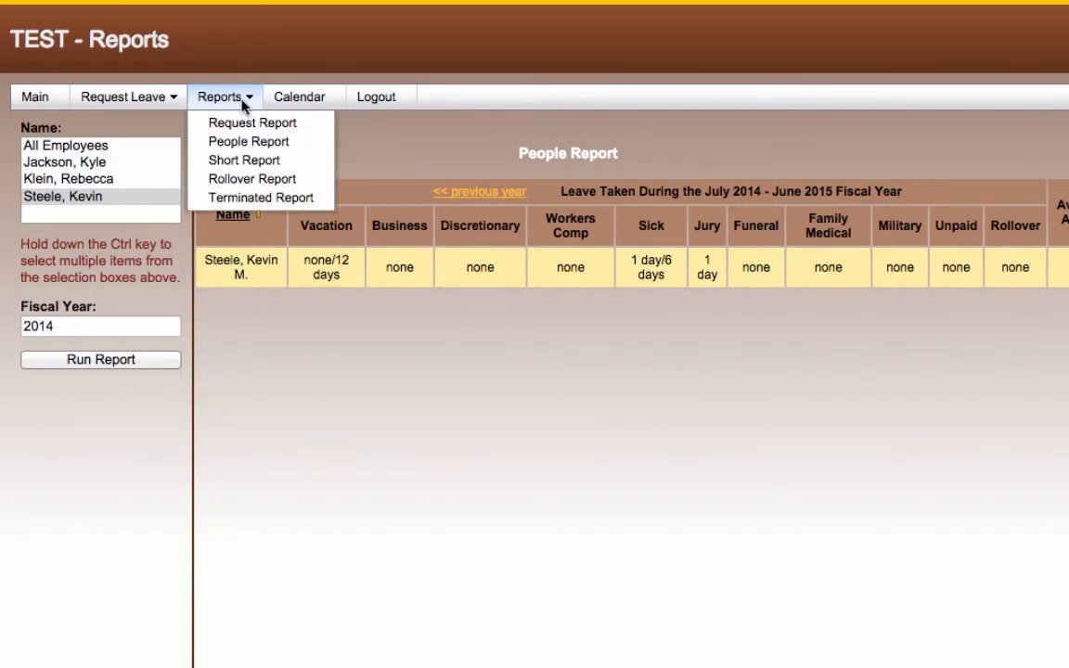
{"action": "left_click", "coordinate": [264, 159]}
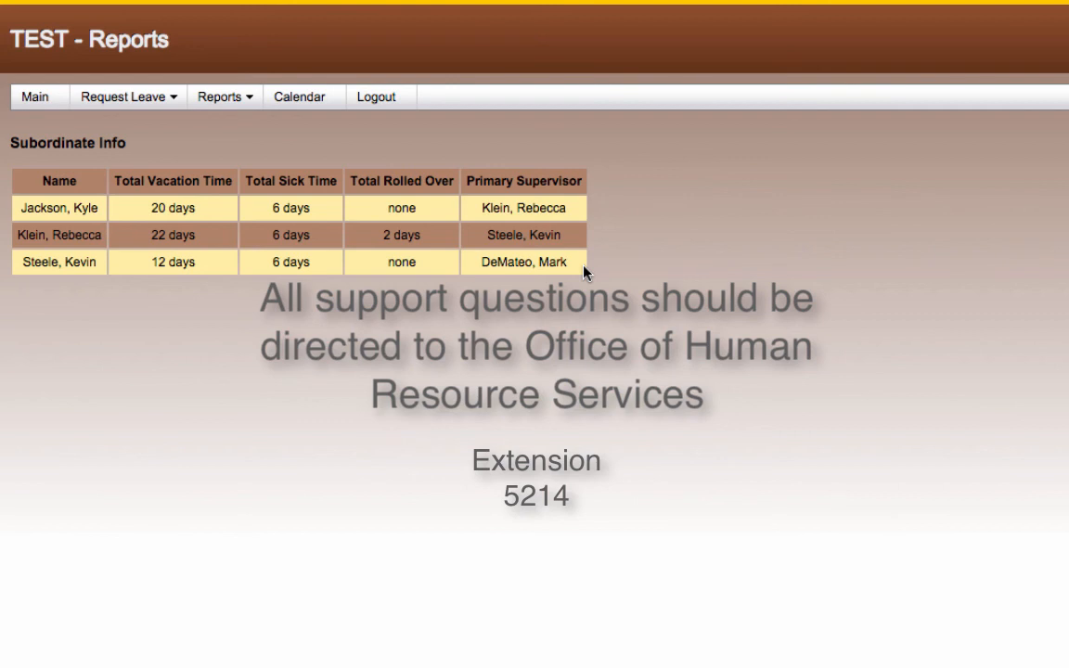
{"action": "left_click", "coordinate": [370, 104]}
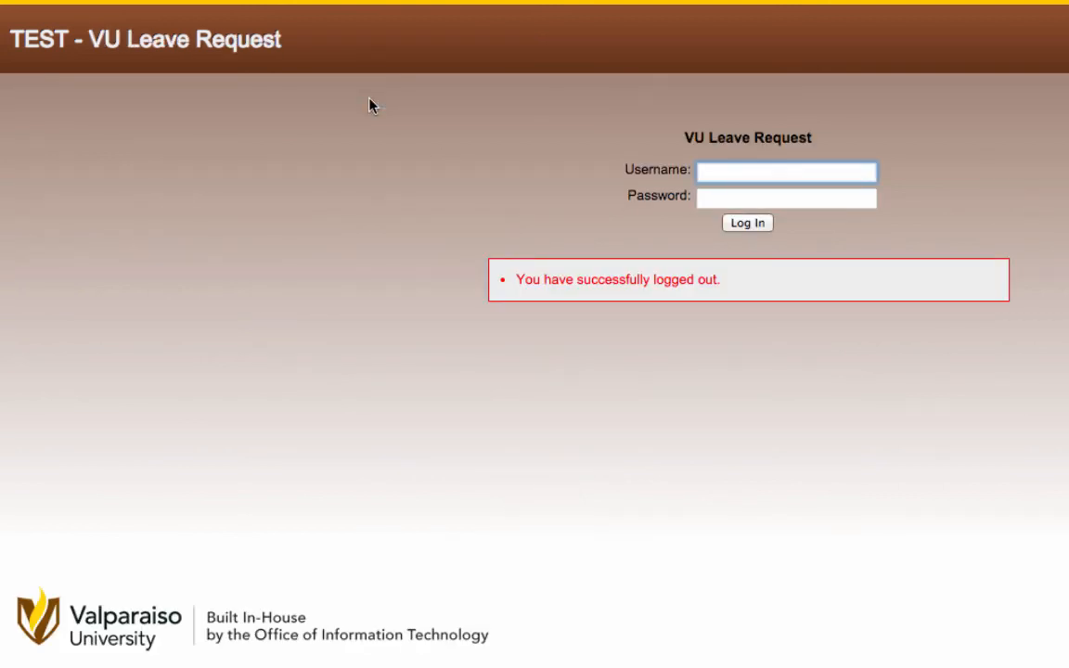